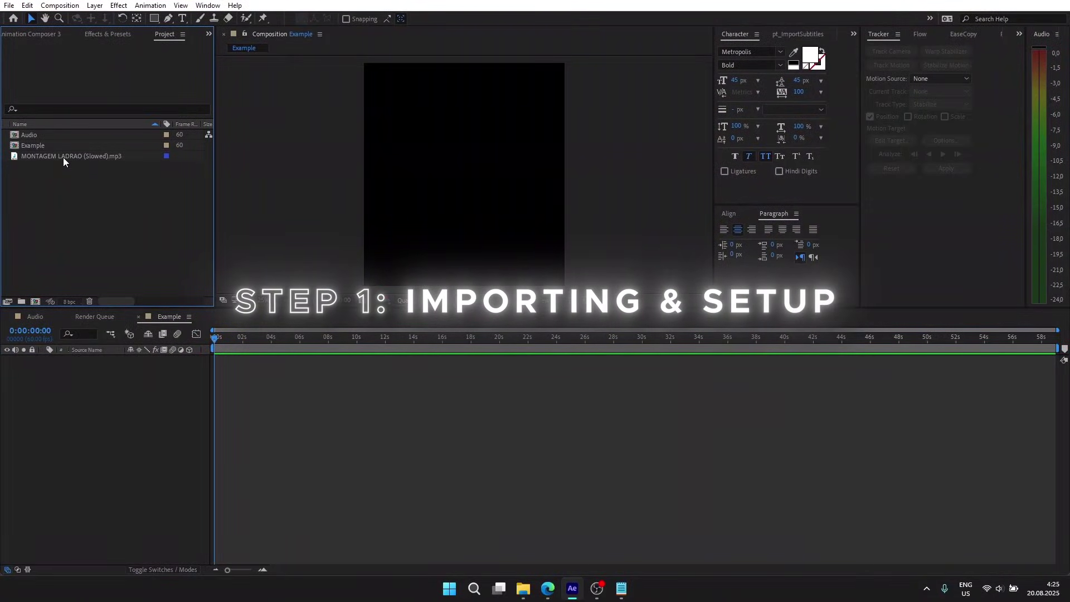
Add MONTAGEM LADRAO (Slowed).mp3 to the Example composition as a new layer
left_click(49, 156)
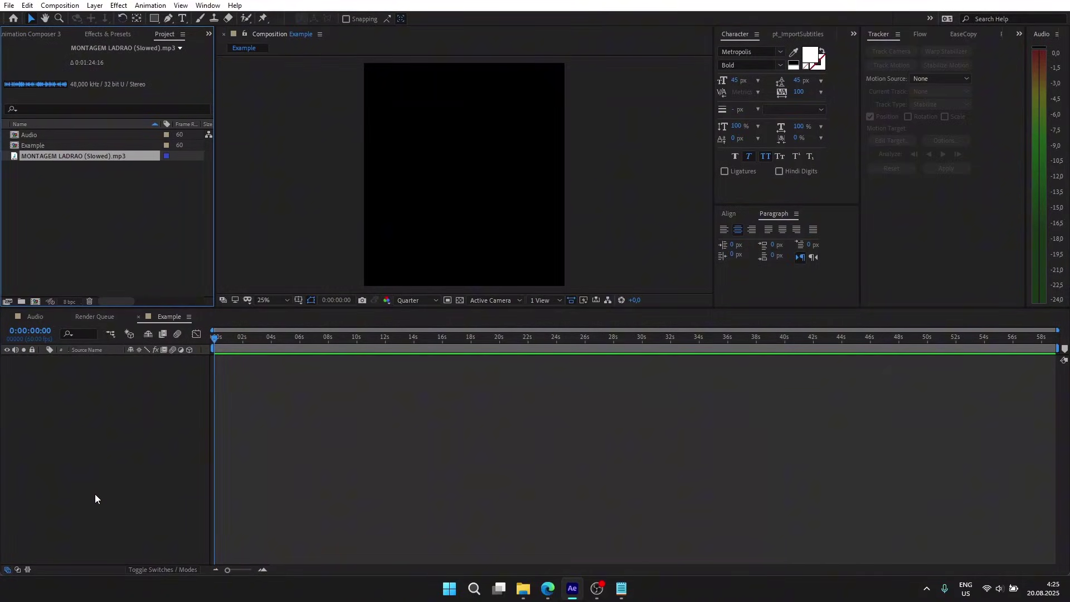
key("ctrl+slash")
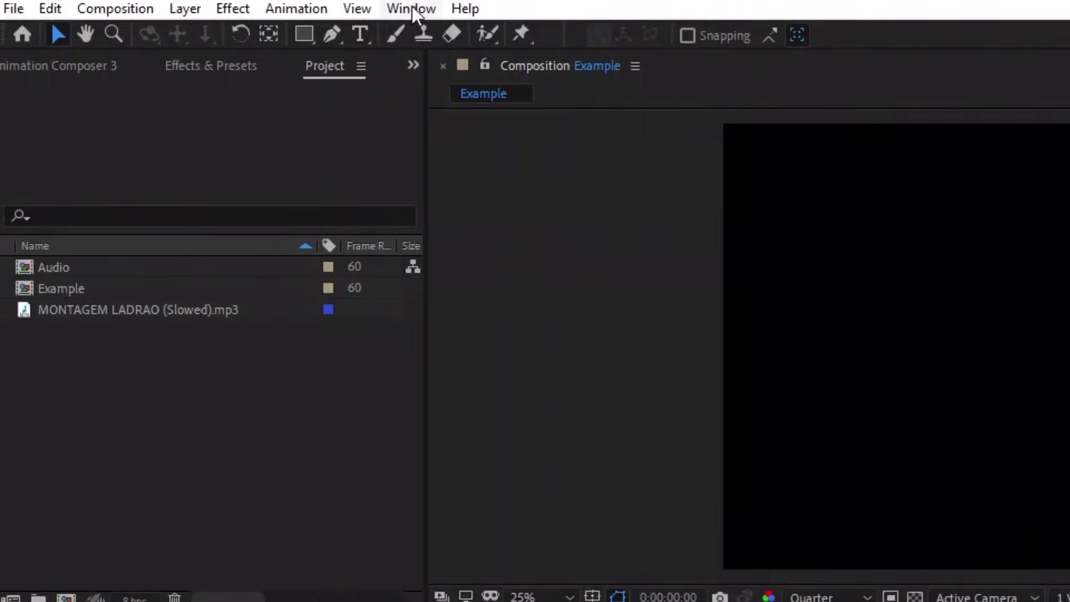
left_click(410, 8)
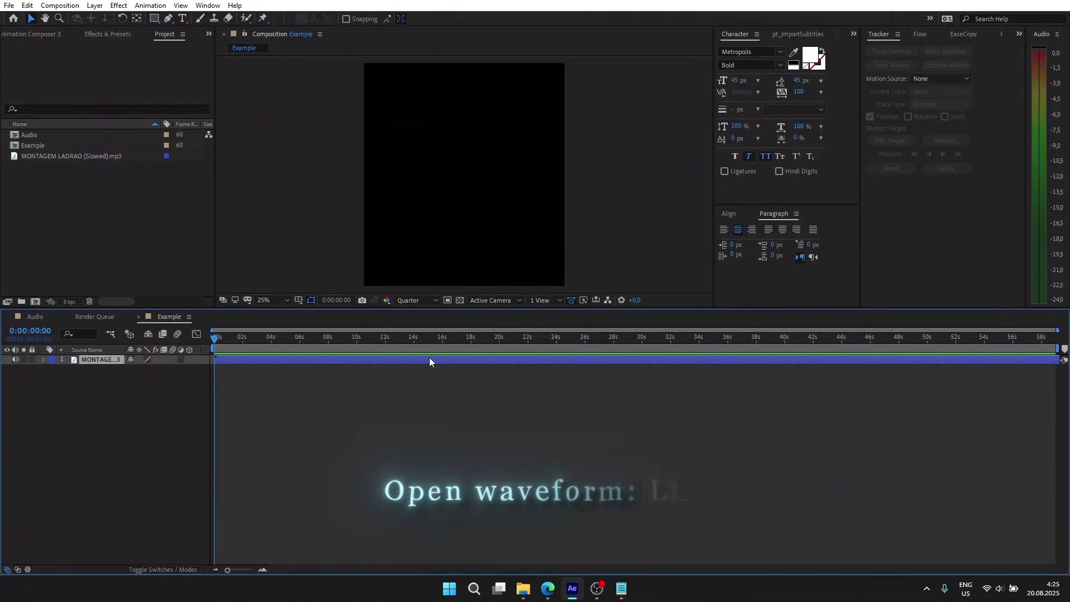
Reveal the song's waveform and zoom in to locate beats at 6:53 and 8:20
key("l")
key("l")
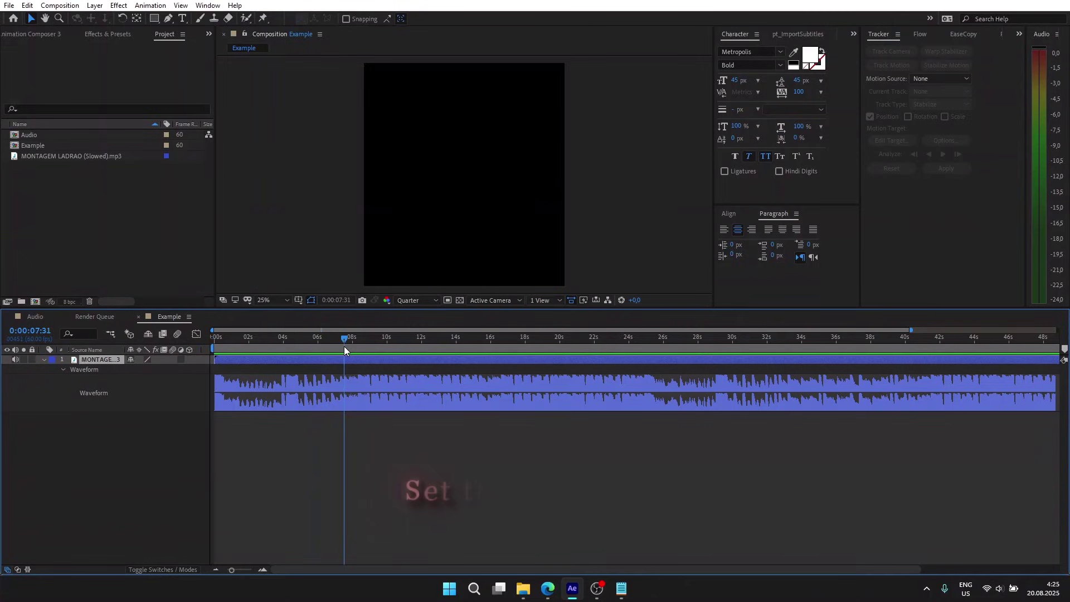
key("equal")
key("equal")
key("equal")
left_click(248, 337)
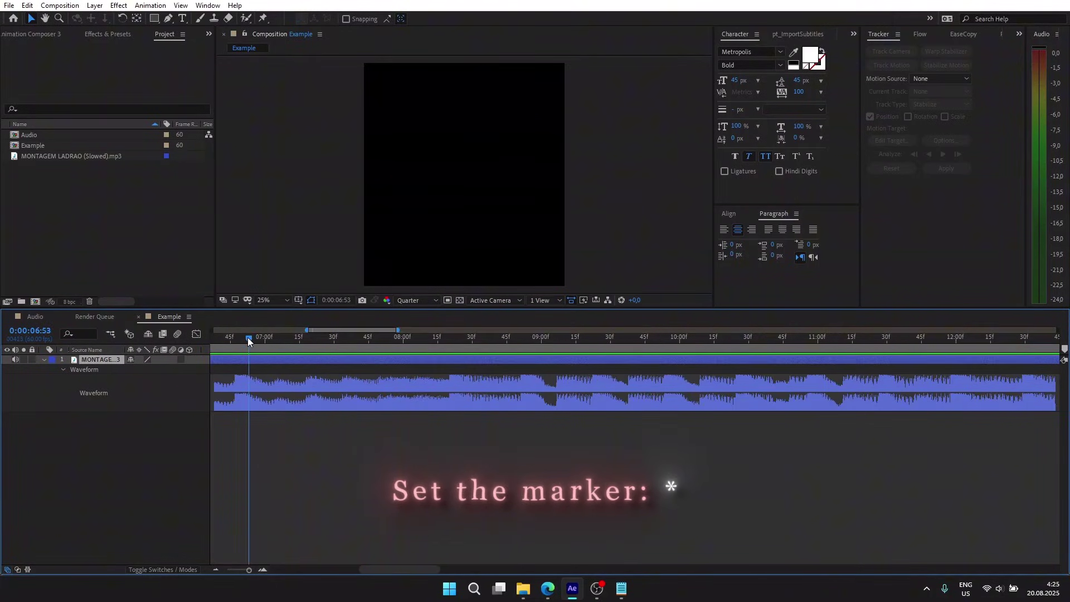
left_click_drag(438, 394, 448, 396)
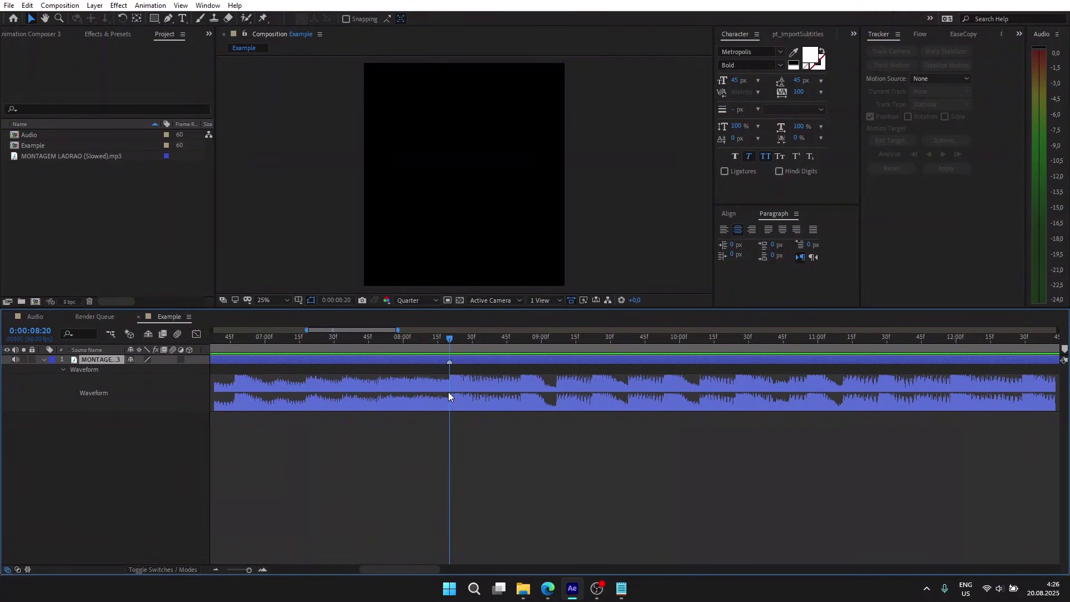
key("minus")
key("minus")
key("minus")
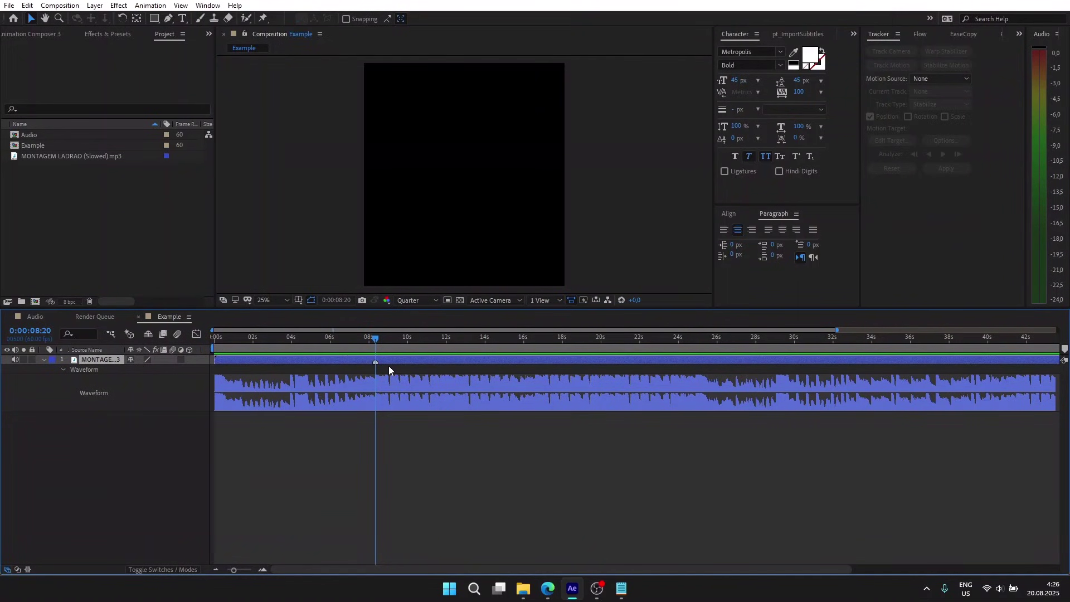
Play the song and drop beat markers from 9:23 onward along the waveform
key("space")
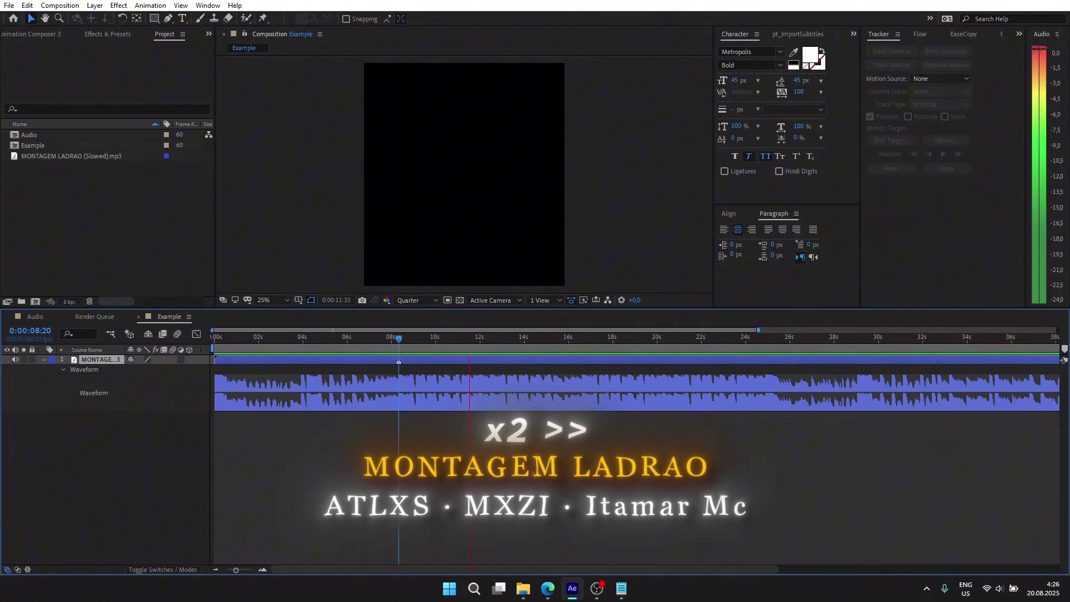
key("equal")
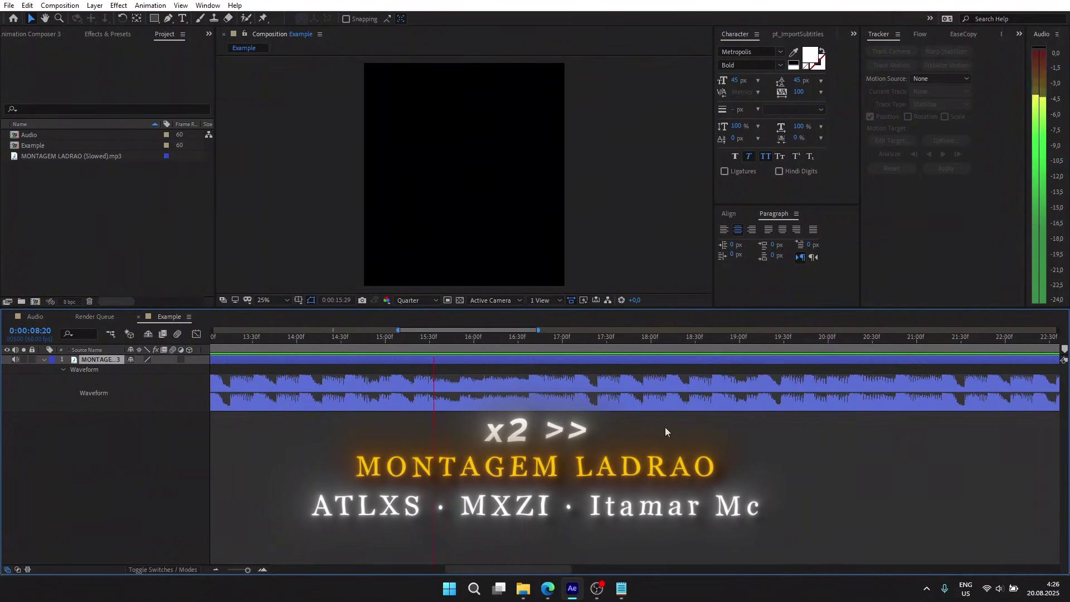
key("equal")
key("equal")
key("equal")
left_click_drag(527, 341, 658, 341)
key("space")
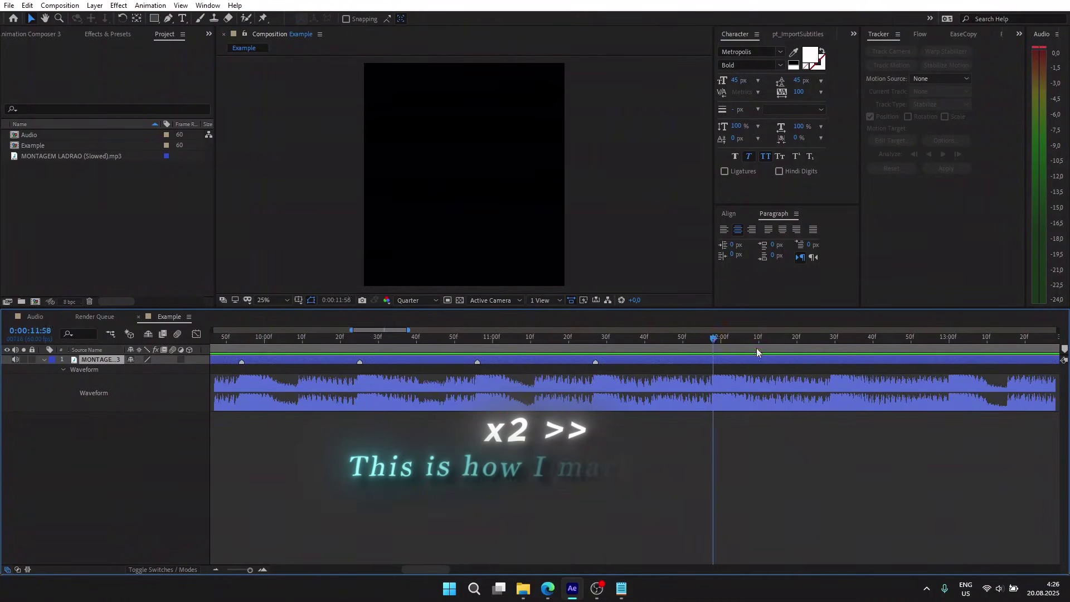
key("KP_Multiply")
key("KP_Multiply")
key("KP_Multiply")
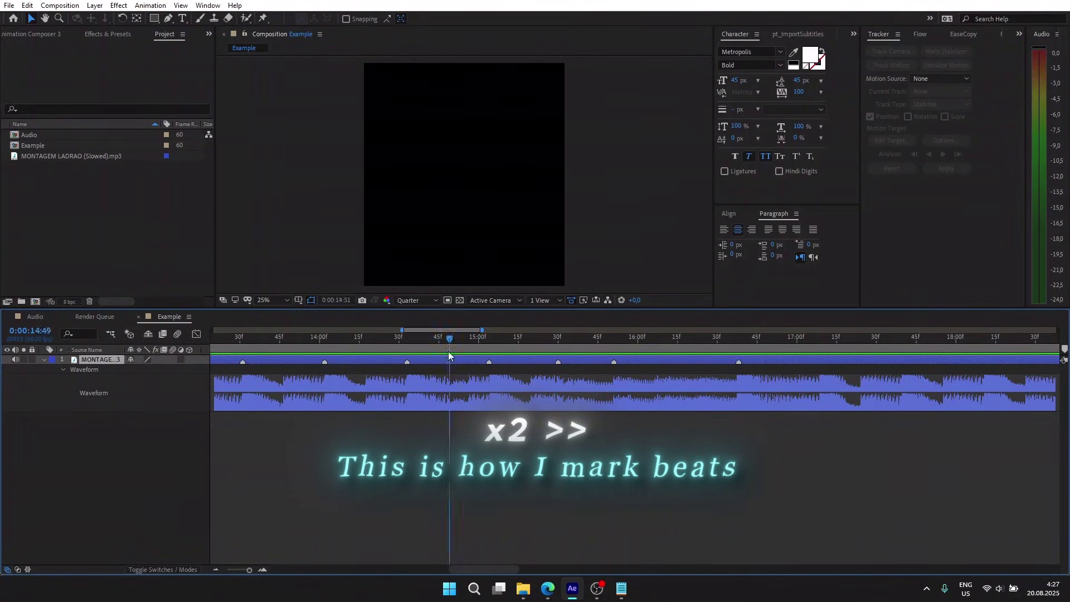
key("equal")
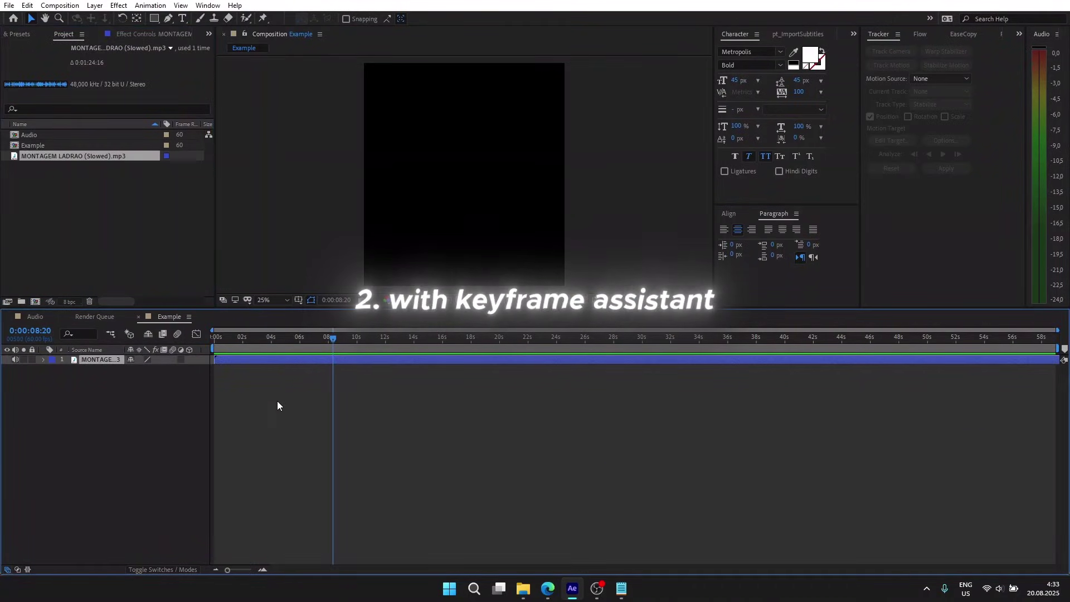
Convert the song's audio to keyframes and graph the Both Channels Slider
key("minus")
right_click(296, 360)
mouse_move(374, 283)
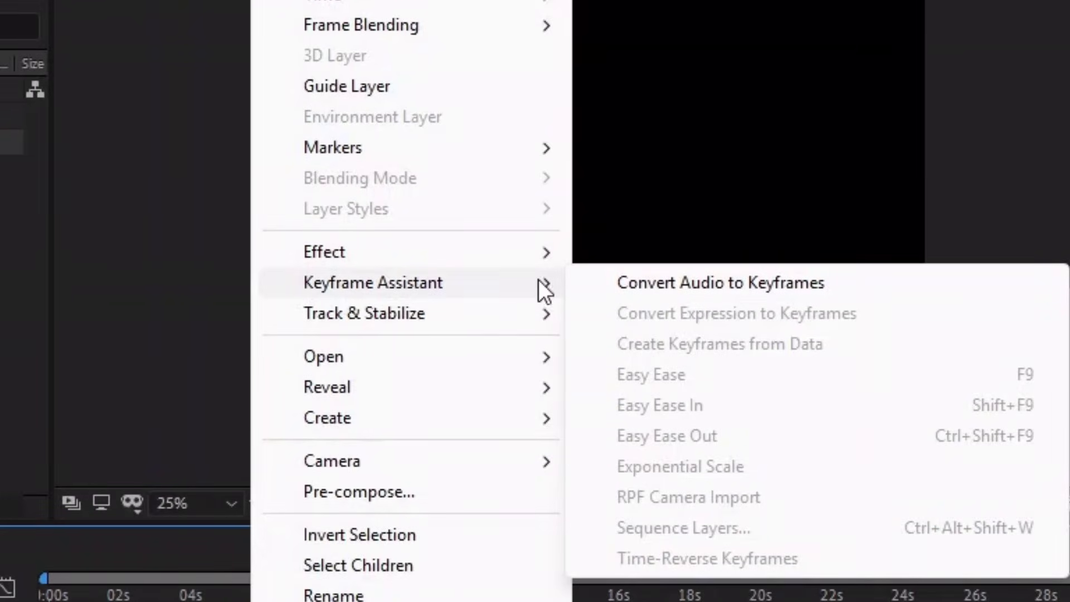
left_click(703, 285)
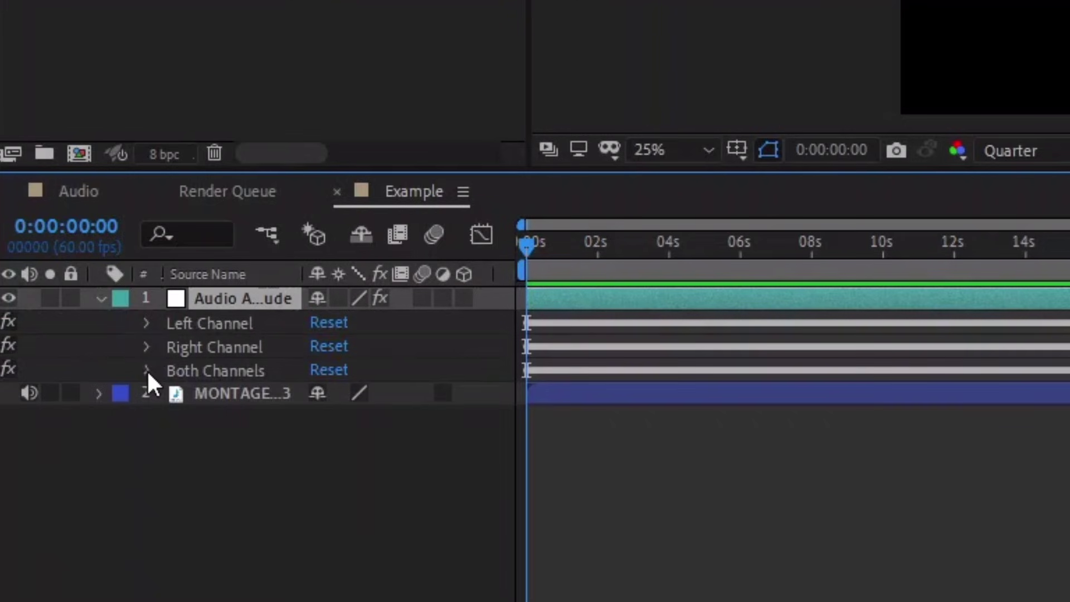
left_click(141, 375)
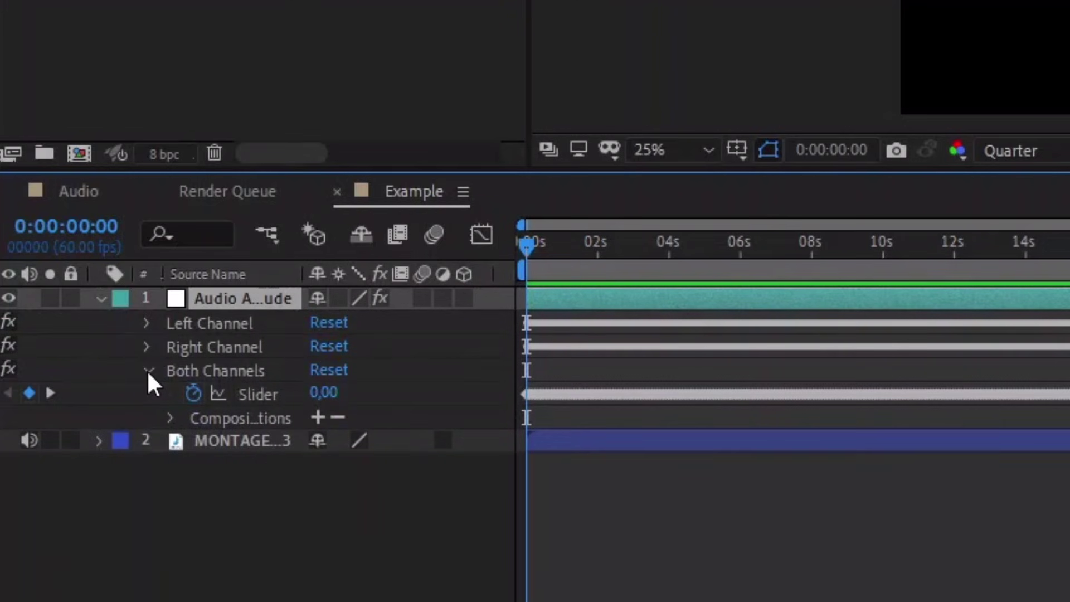
left_click(219, 397)
left_click(478, 233)
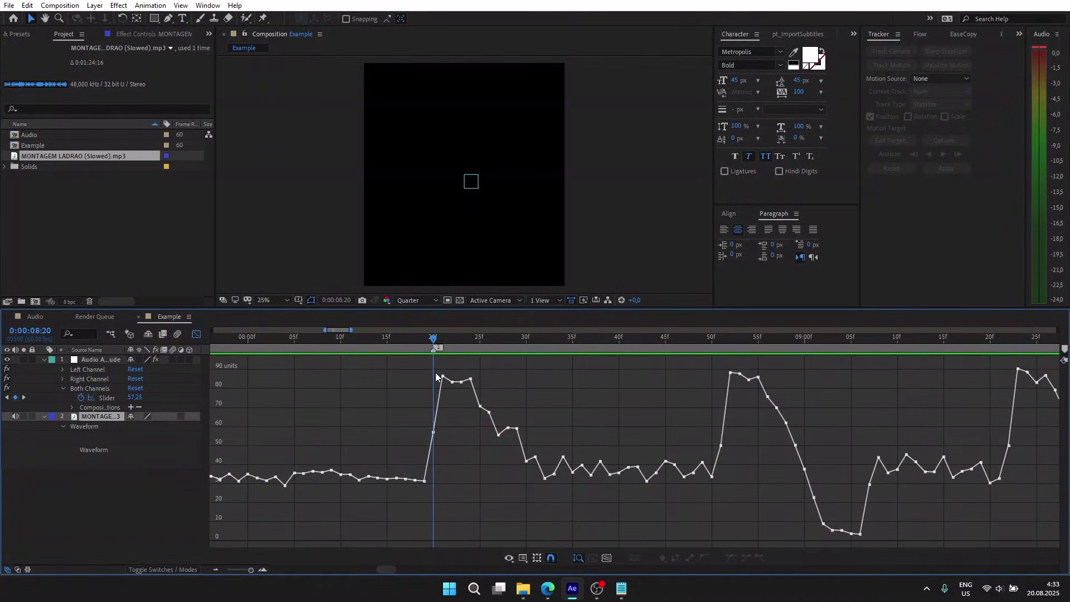
scroll(614, 368, "left", 3)
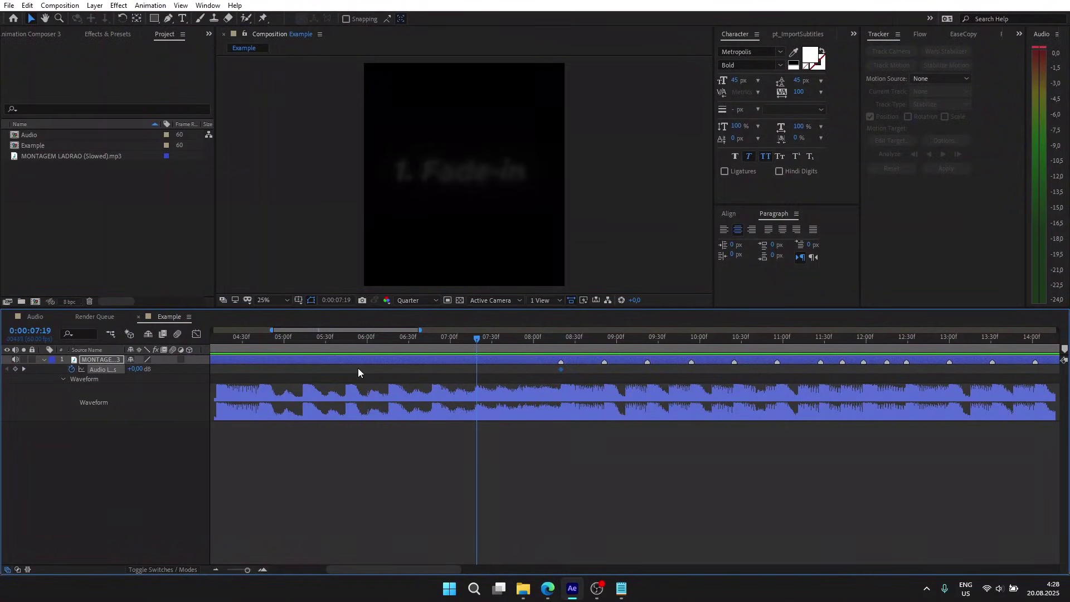
Key Audio Levels at 0:00:16:38 and move the playhead to the fade's end
left_click(16, 371)
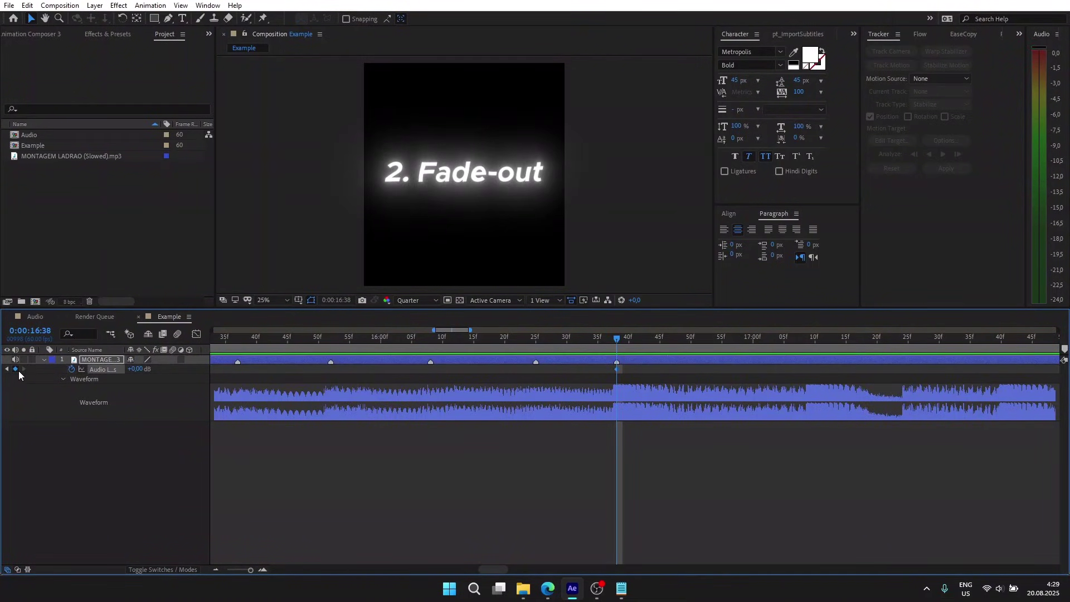
left_click_drag(710, 345, 819, 373)
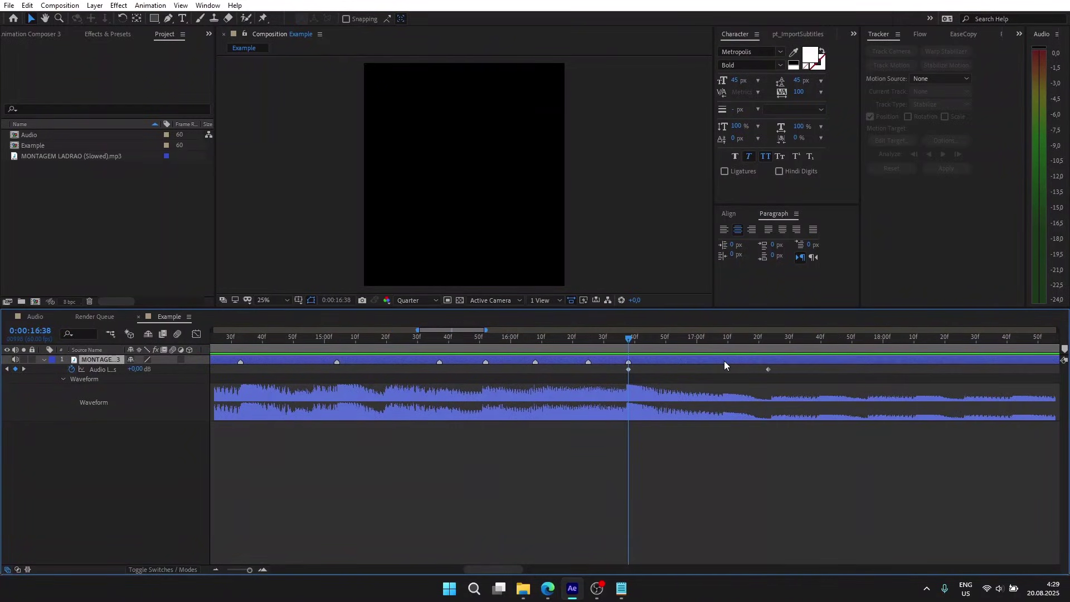
Apply the Bass & Treble effect to the song layer through quick effect search
key("ctrl+space")
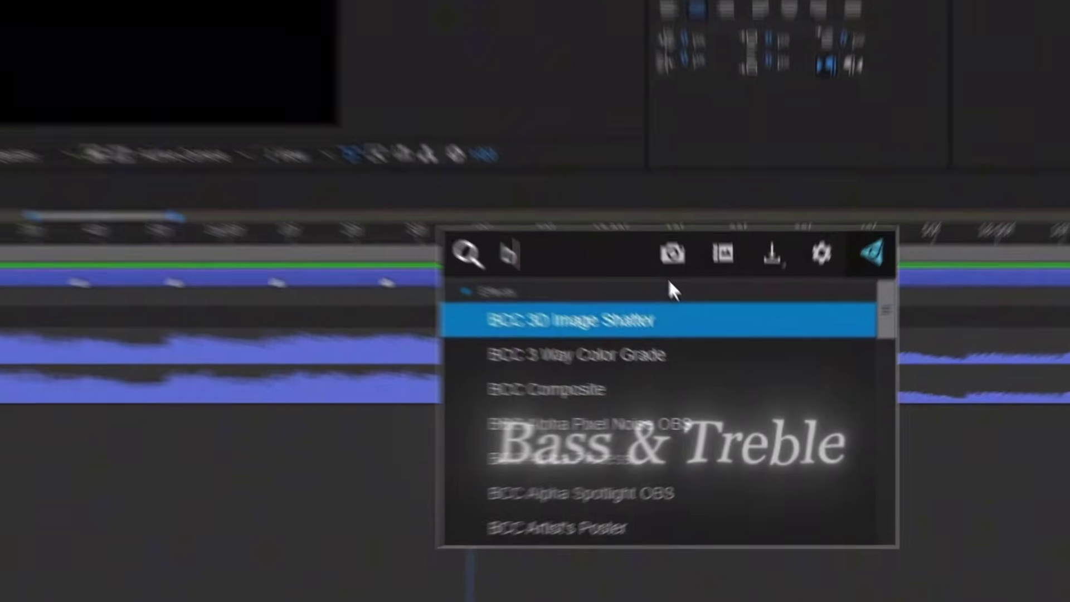
type("bas")
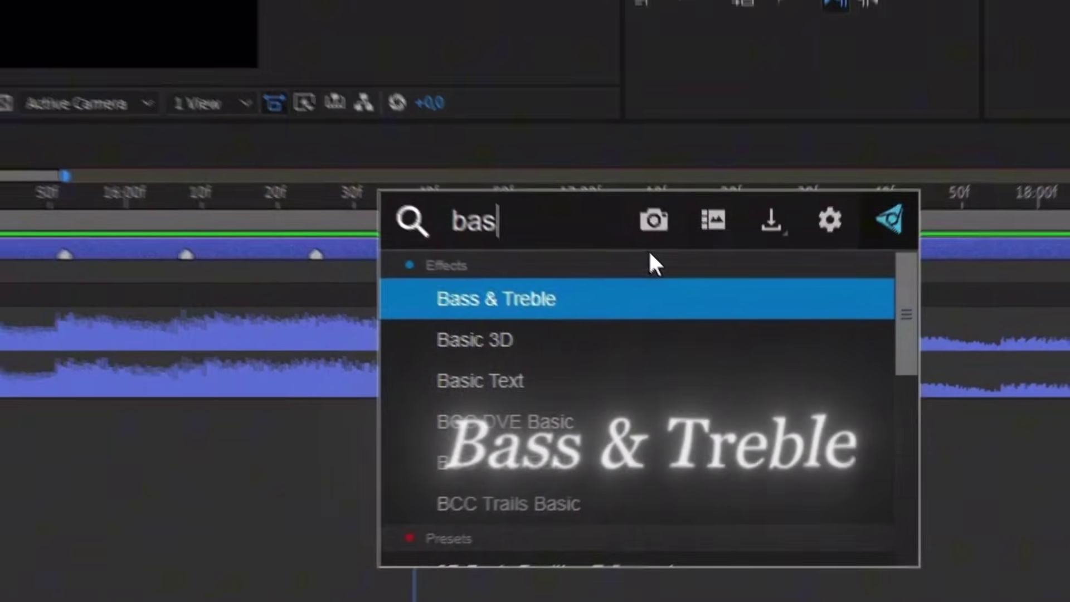
key("Return")
scroll(650, 434, "up", 2, "alt")
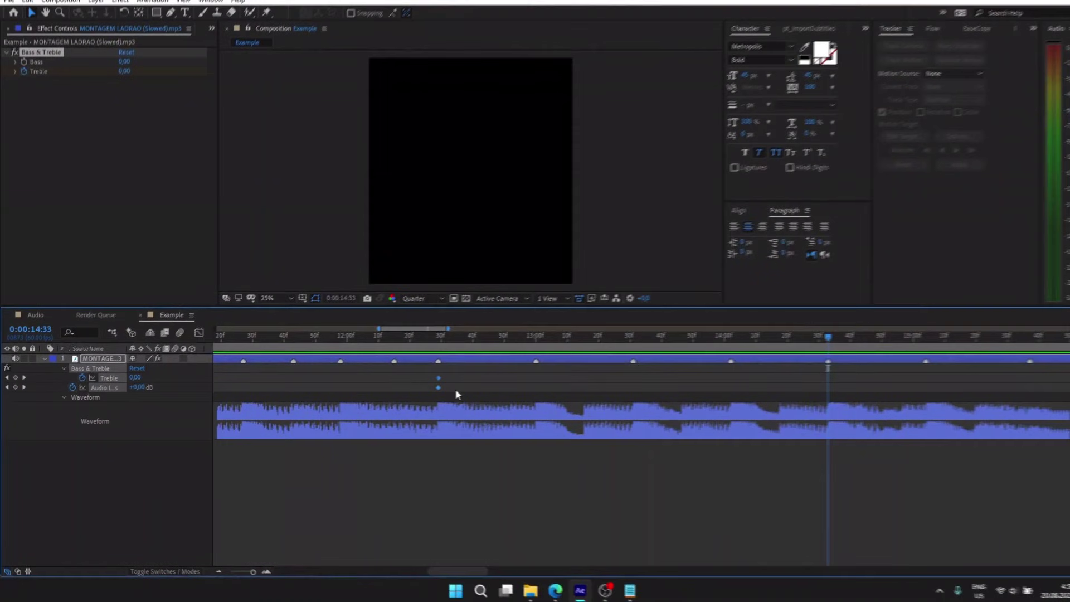
Key Treble at -100 and Audio Levels at -5 dB at 12:30
left_click(456, 394)
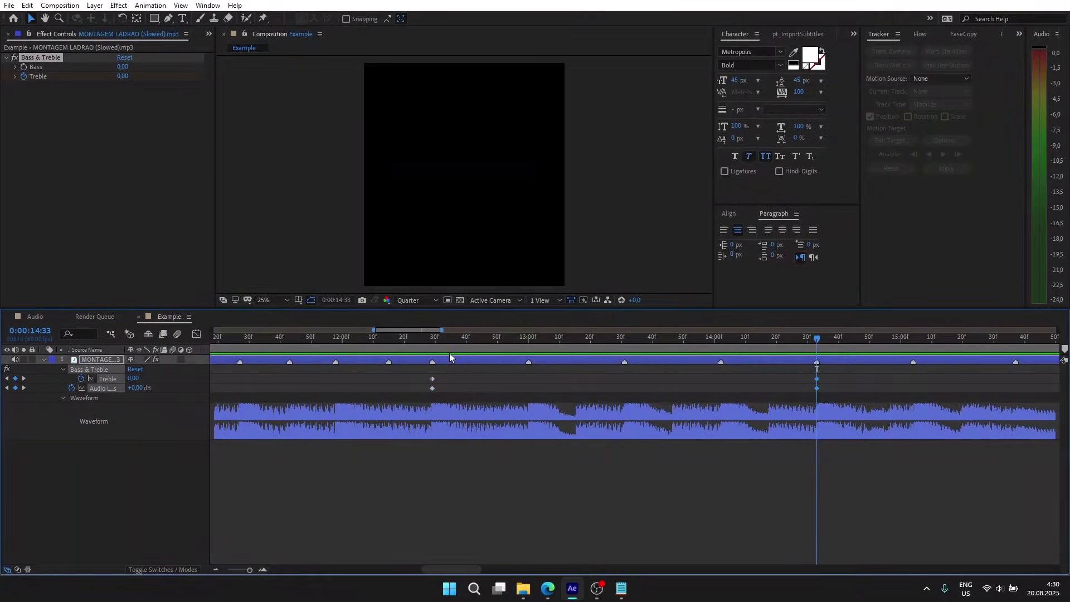
key("Page_Down")
left_click(123, 379)
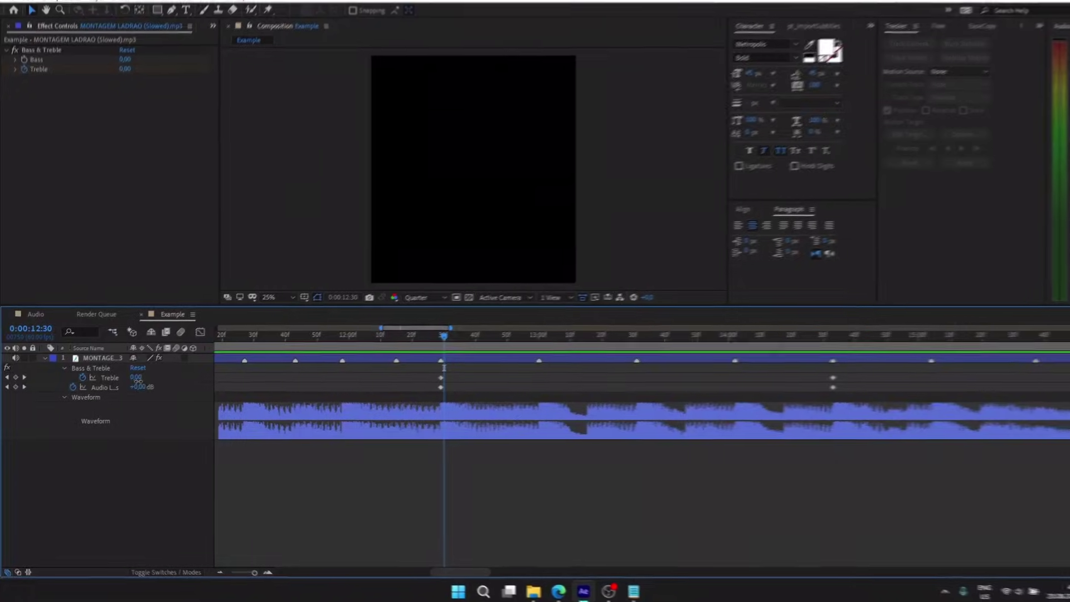
type("-100")
key("Return")
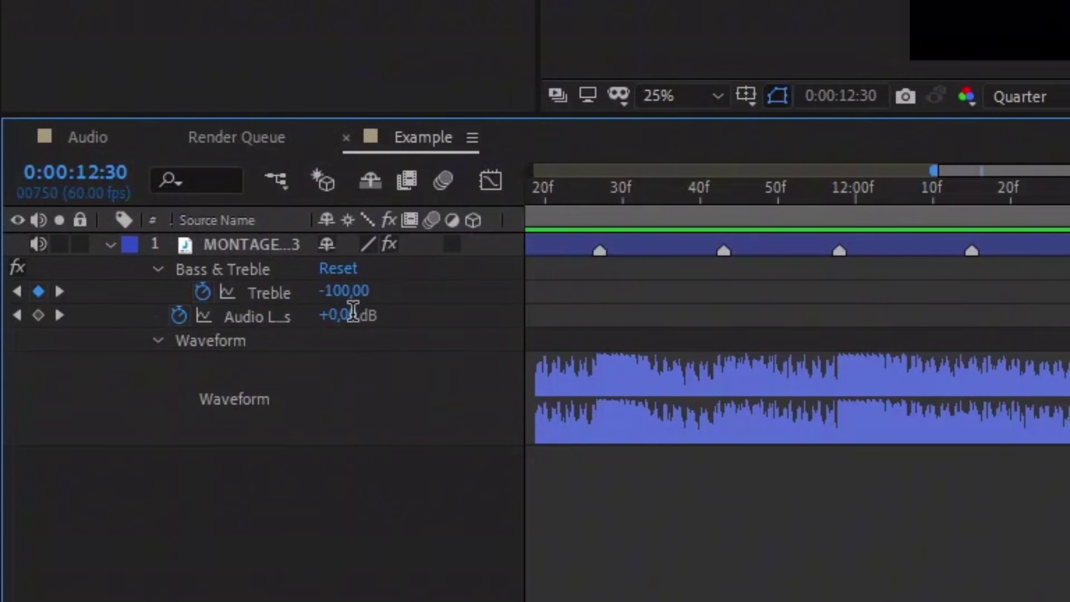
left_click(348, 315)
type("-5")
key("Return")
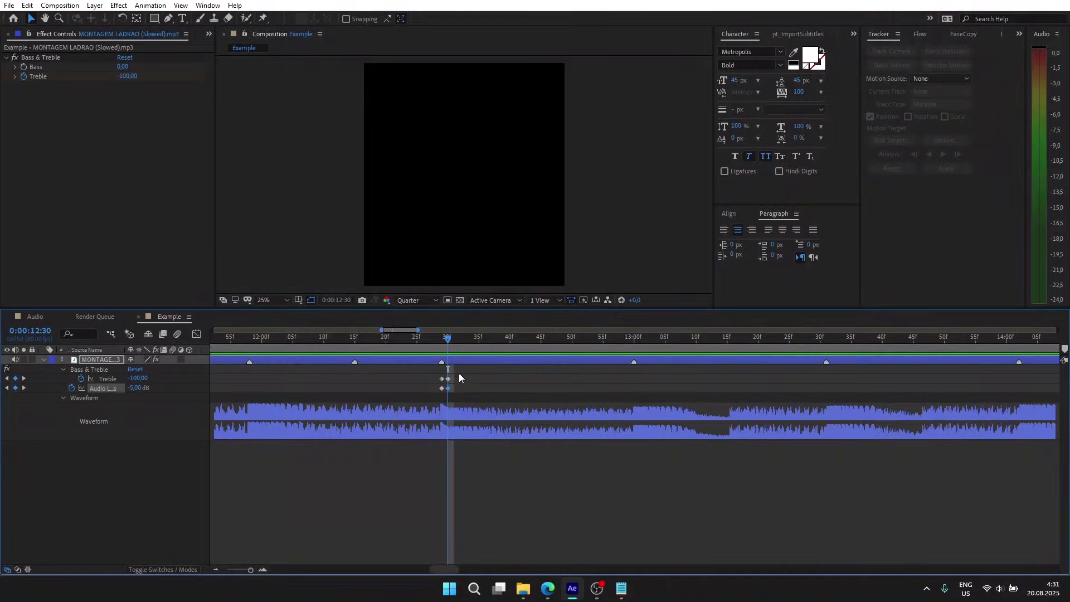
Copy the 12:30 pause keyframes and paste them at 14:32
left_click_drag(461, 370, 446, 396)
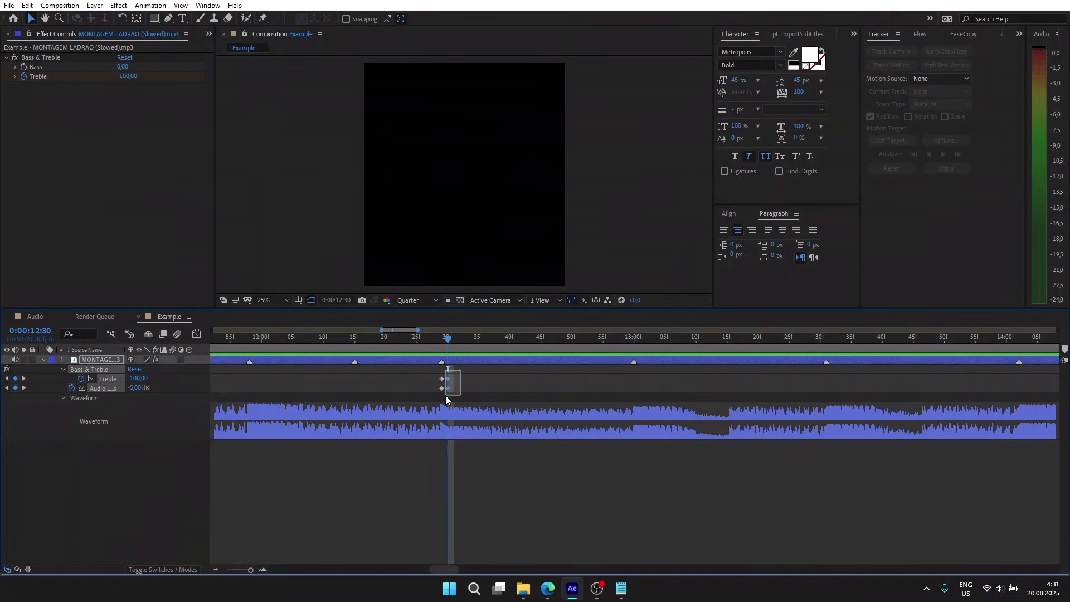
key("ctrl+c")
left_click(591, 347)
key("ctrl+v")
key("minus")
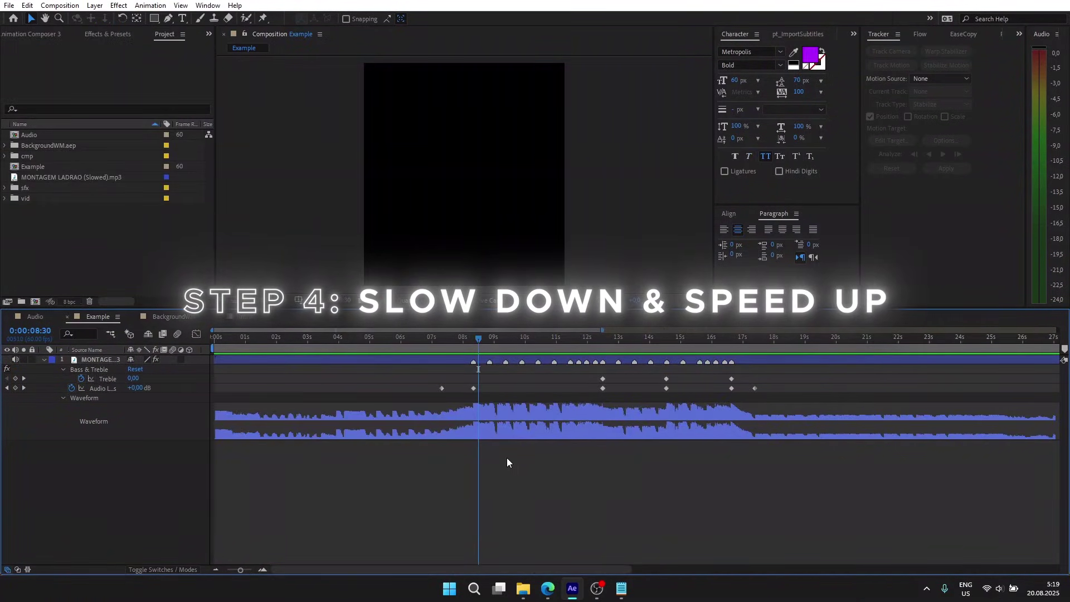
Apply a Time Stretch to the song layer to slow it down
right_click(453, 360)
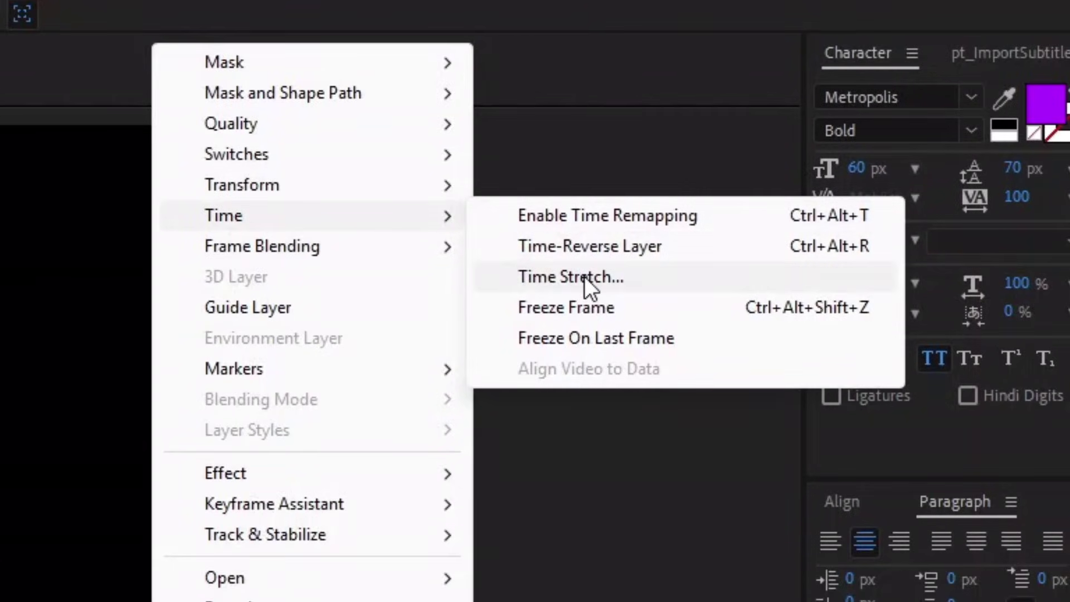
left_click(586, 277)
type("120")
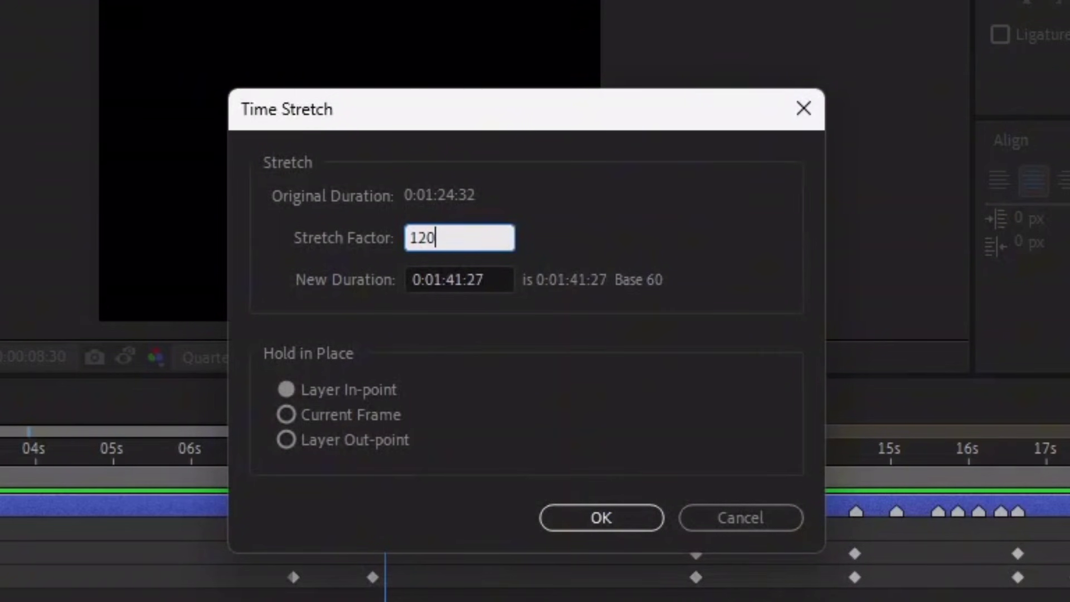
key("Return")
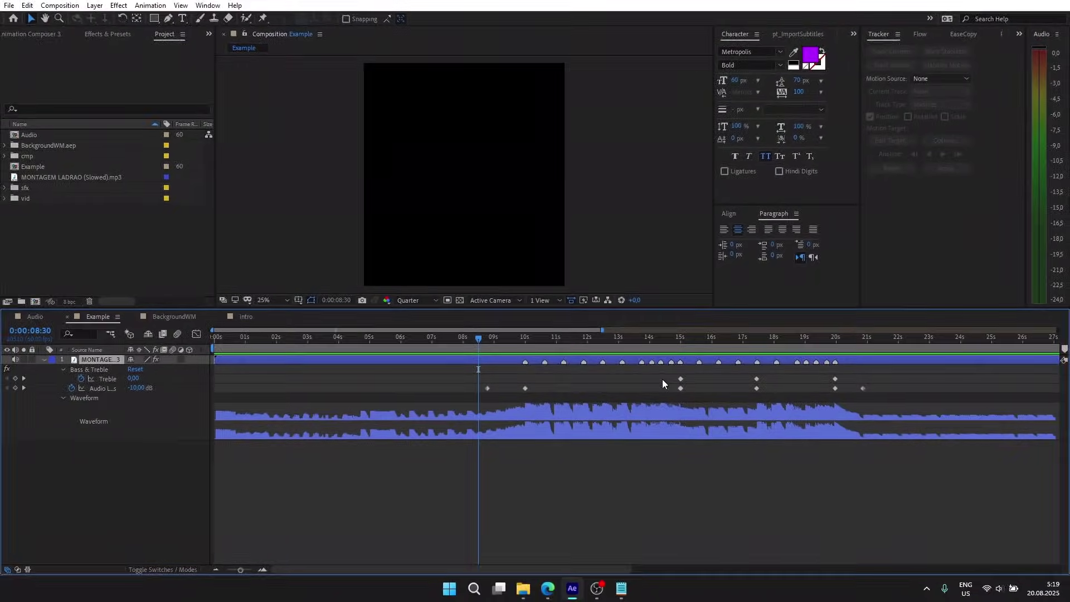